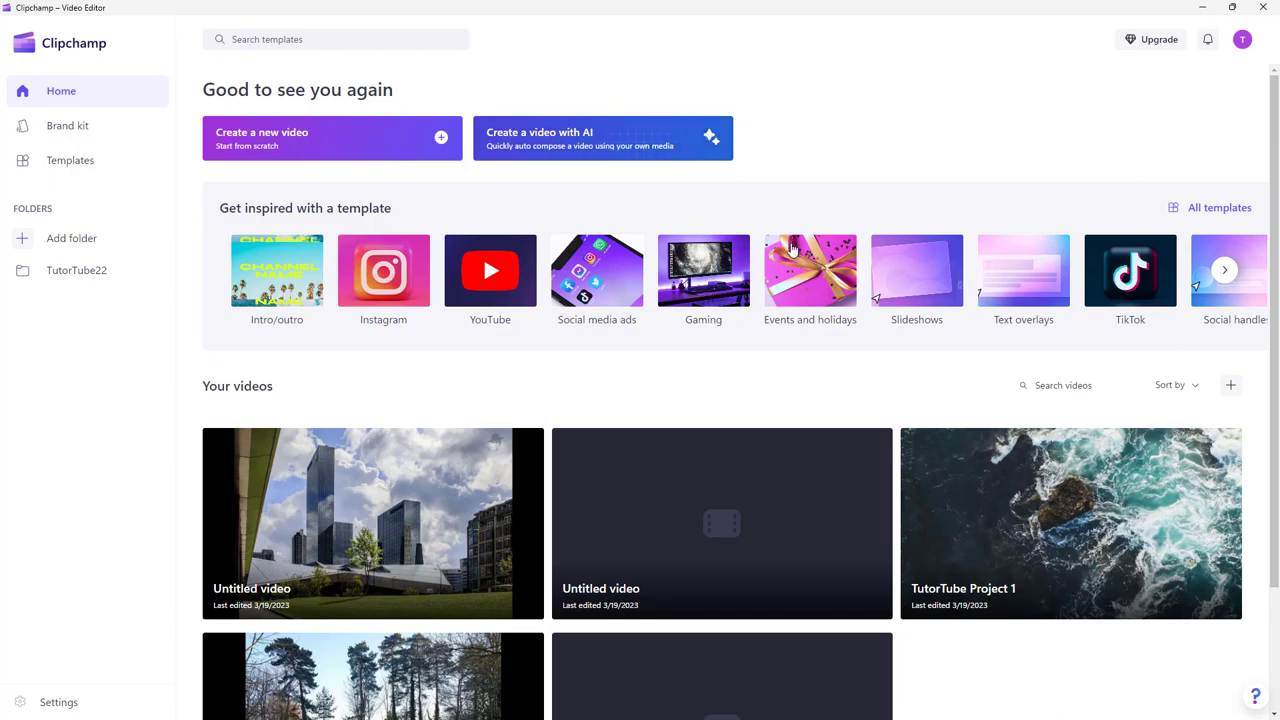
# - Start a new video with AI from the Clipchamp home page
pyautogui.click(622, 146)
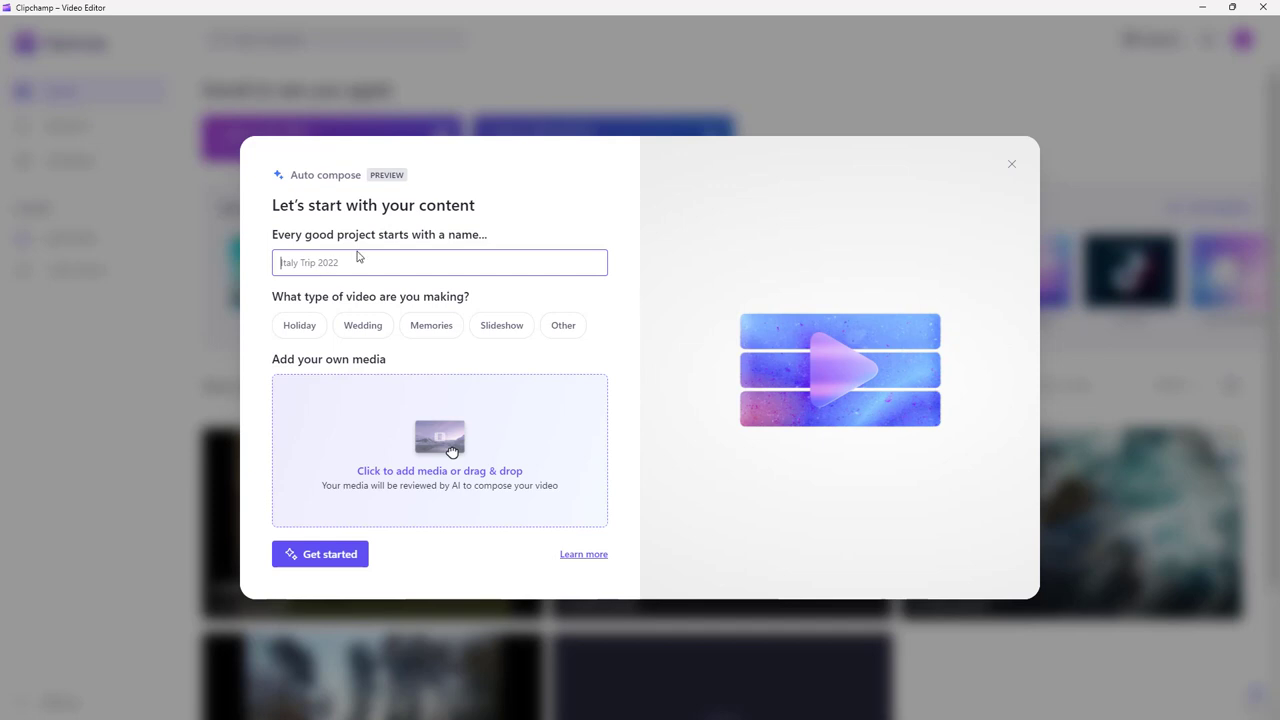
# - Name the project 'My Scenery Collection', pick video type Other described as 'My Travel Collection', and add own media
pyautogui.write('Scenery')
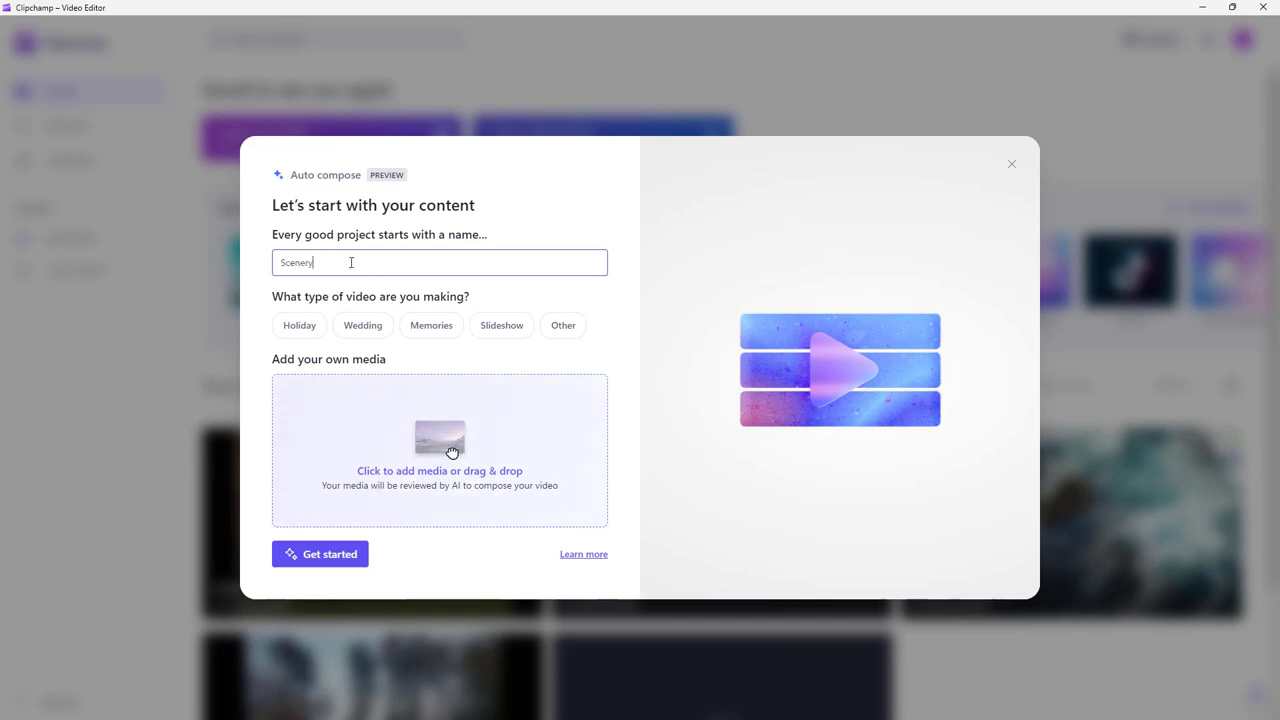
pyautogui.write(' Collection')
pyautogui.write('My')
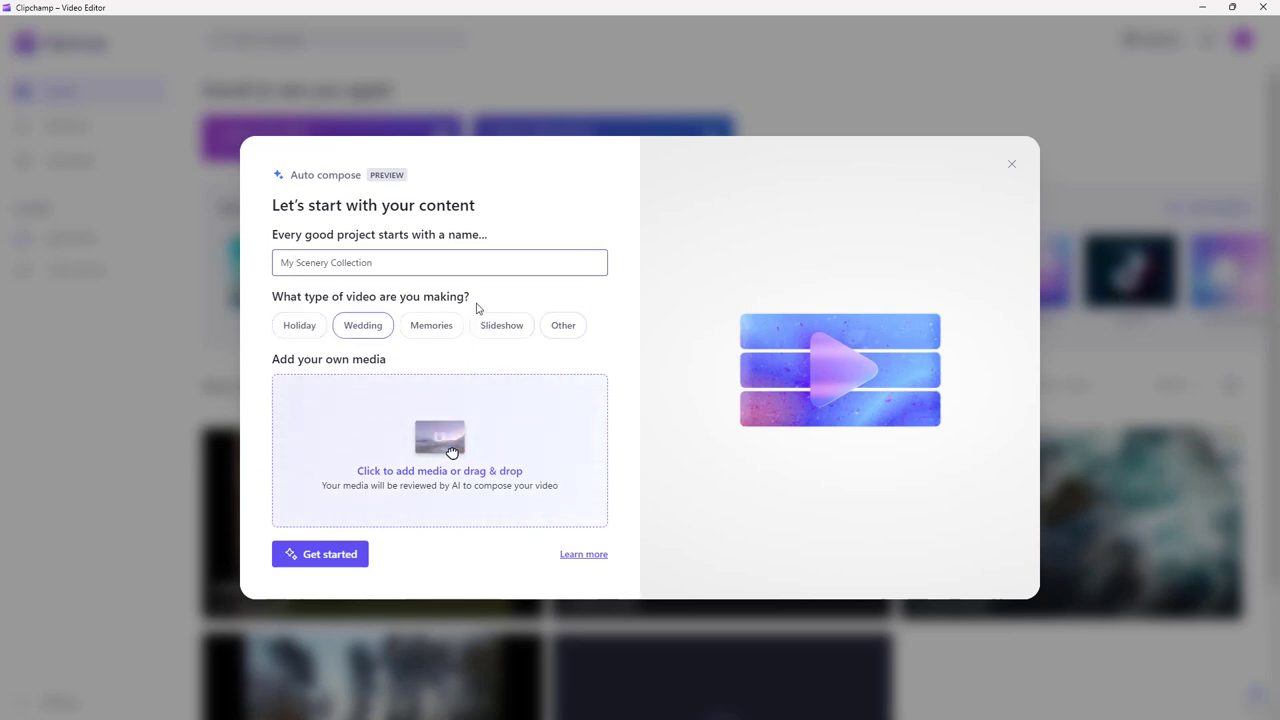
pyautogui.click(563, 326)
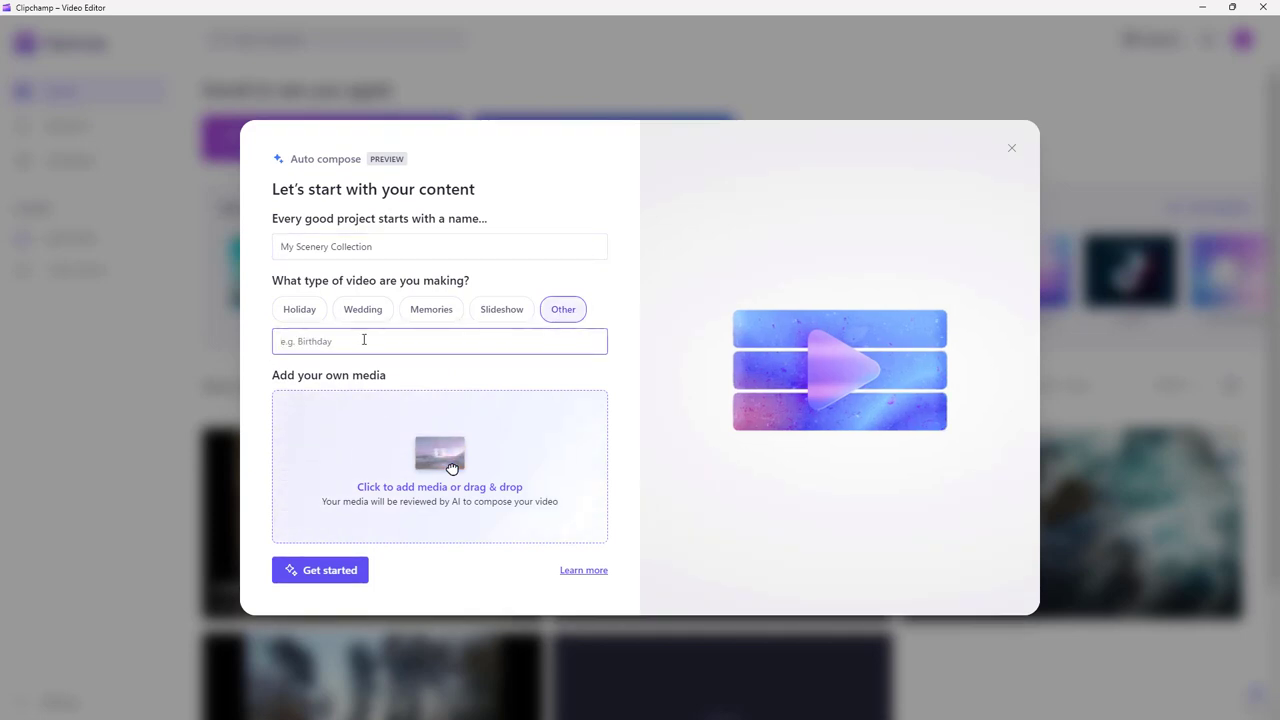
pyautogui.write('My Travel Collectio')
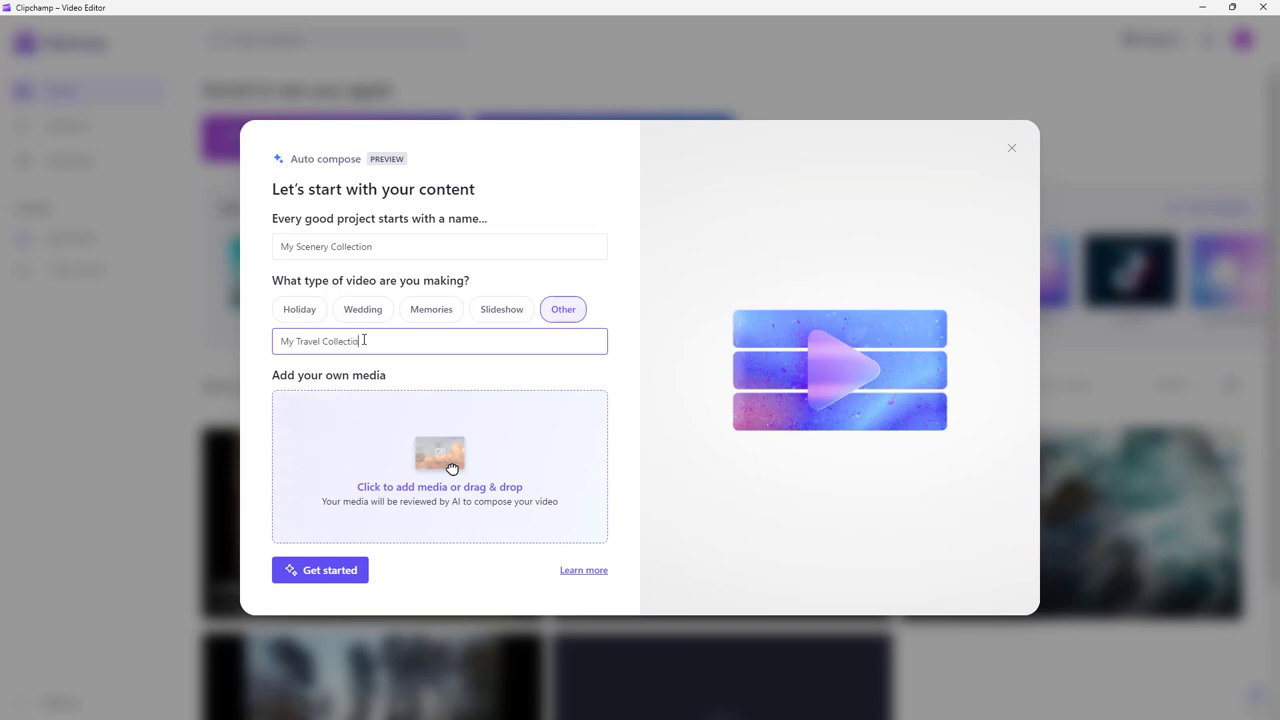
pyautogui.write('n')
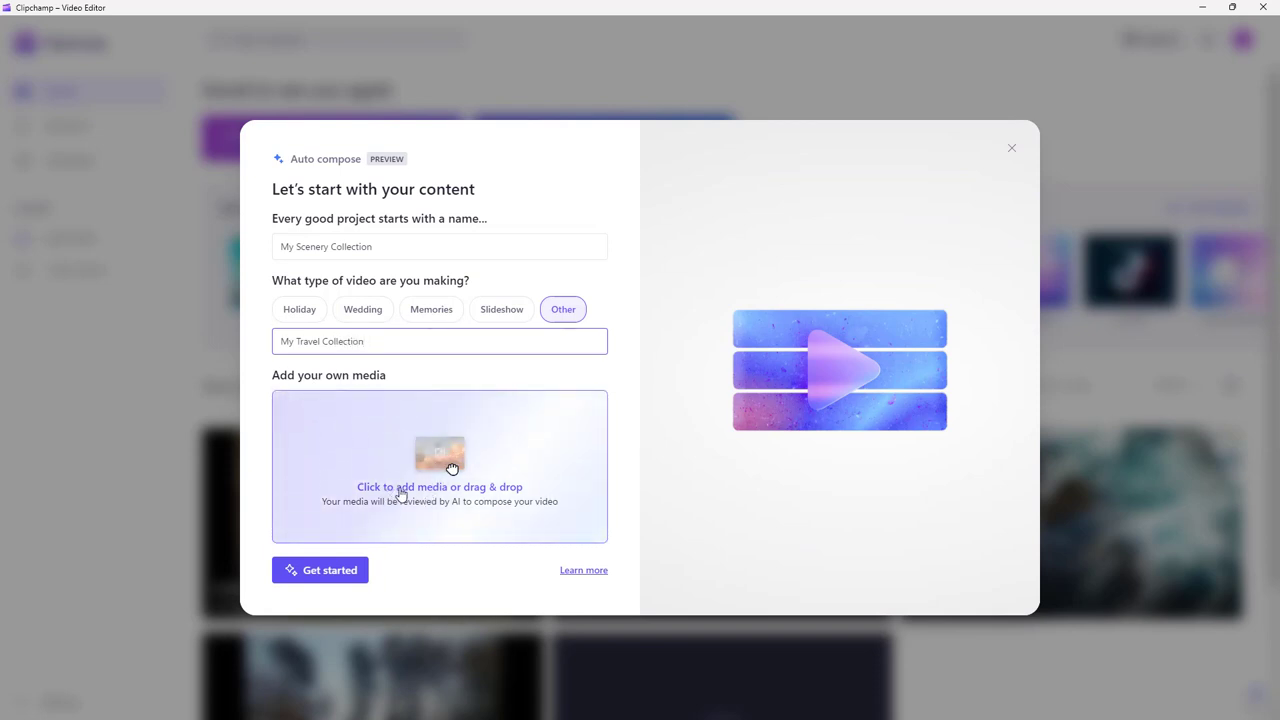
pyautogui.click(408, 495)
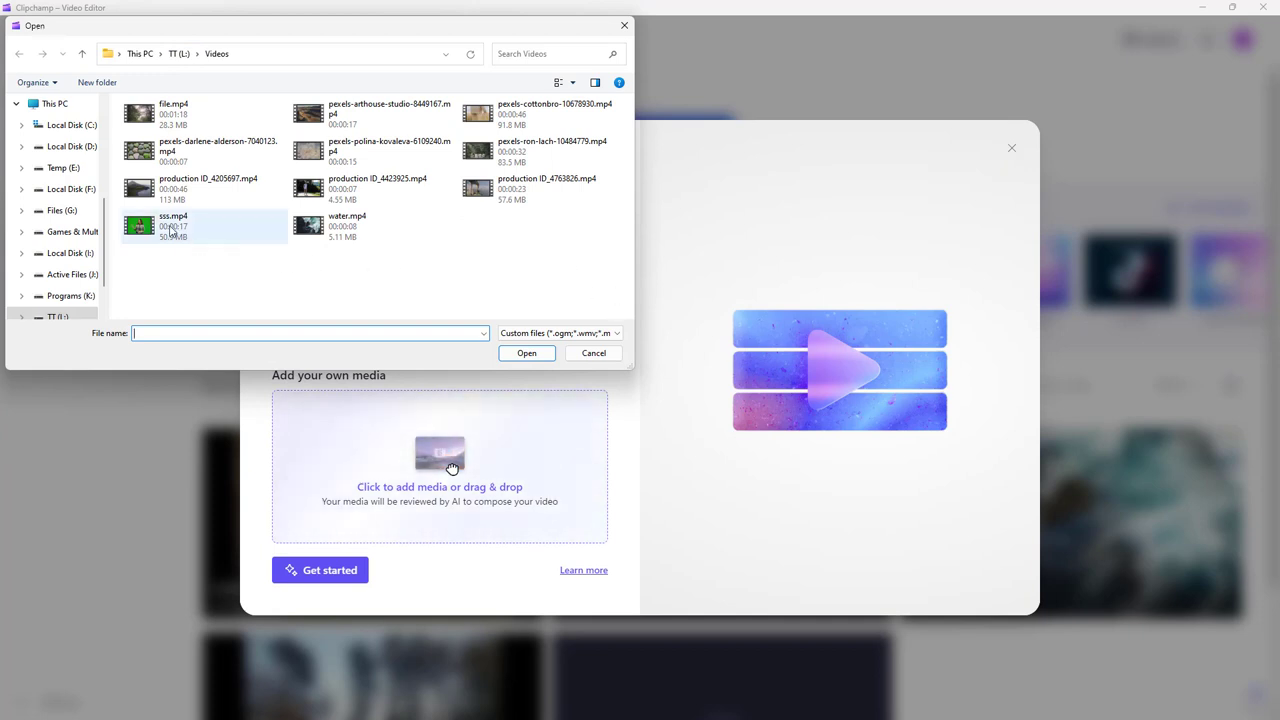
# - Select the eleven videos in the Videos folder, excluding sss.mp4, and add them
pyautogui.moveTo(600, 272); pyautogui.dragTo(150, 108)
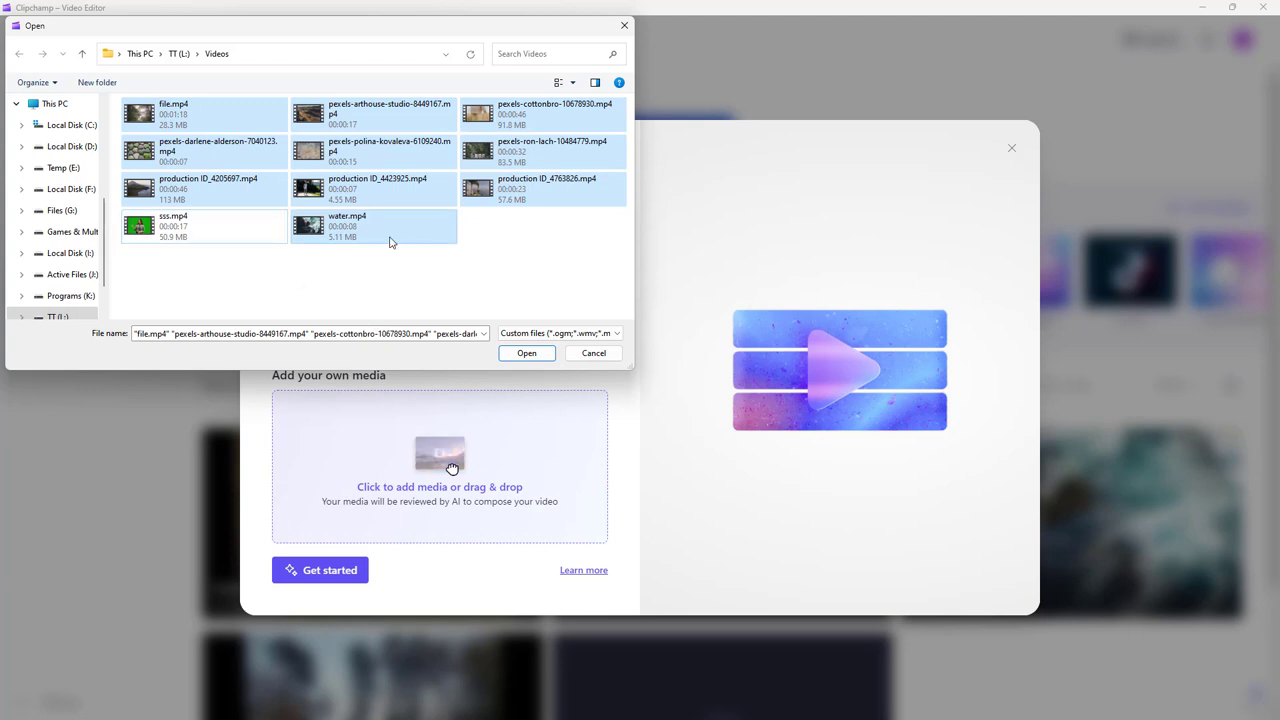
pyautogui.click(527, 354)
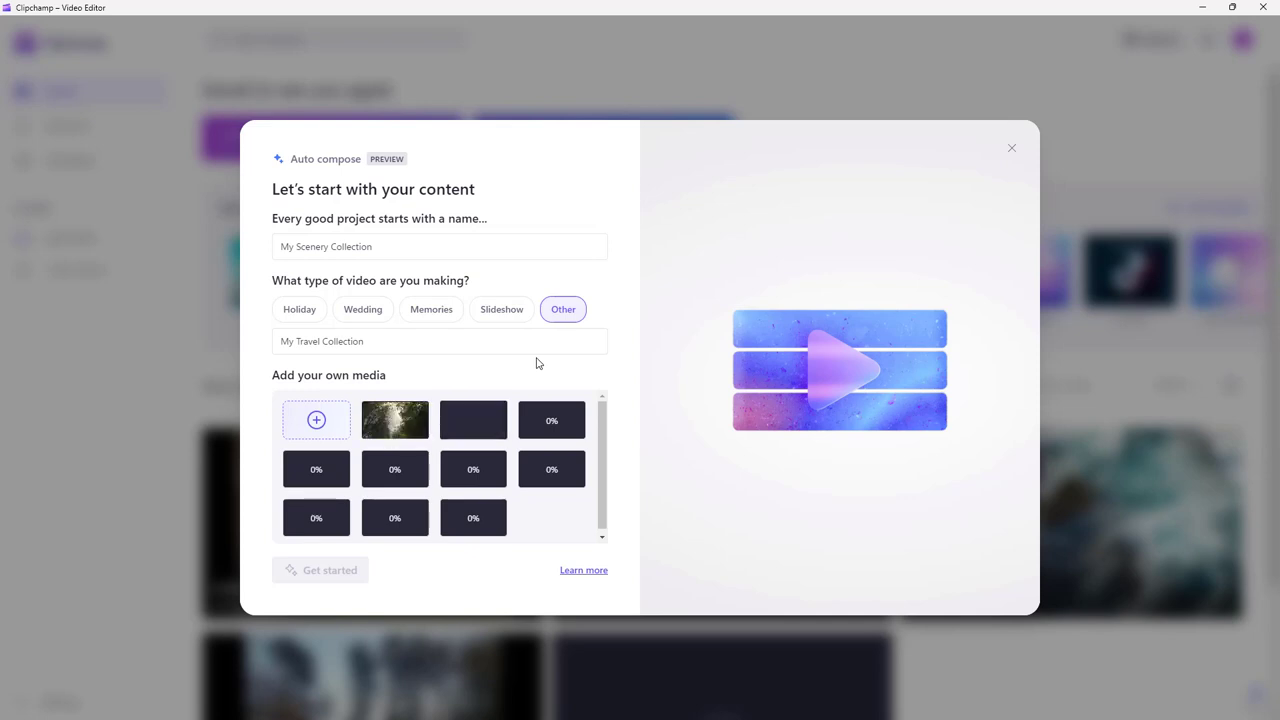
# - Once the eleven clips finish uploading, begin the style-preference step
pyautogui.scroll(-1, 540, 464)
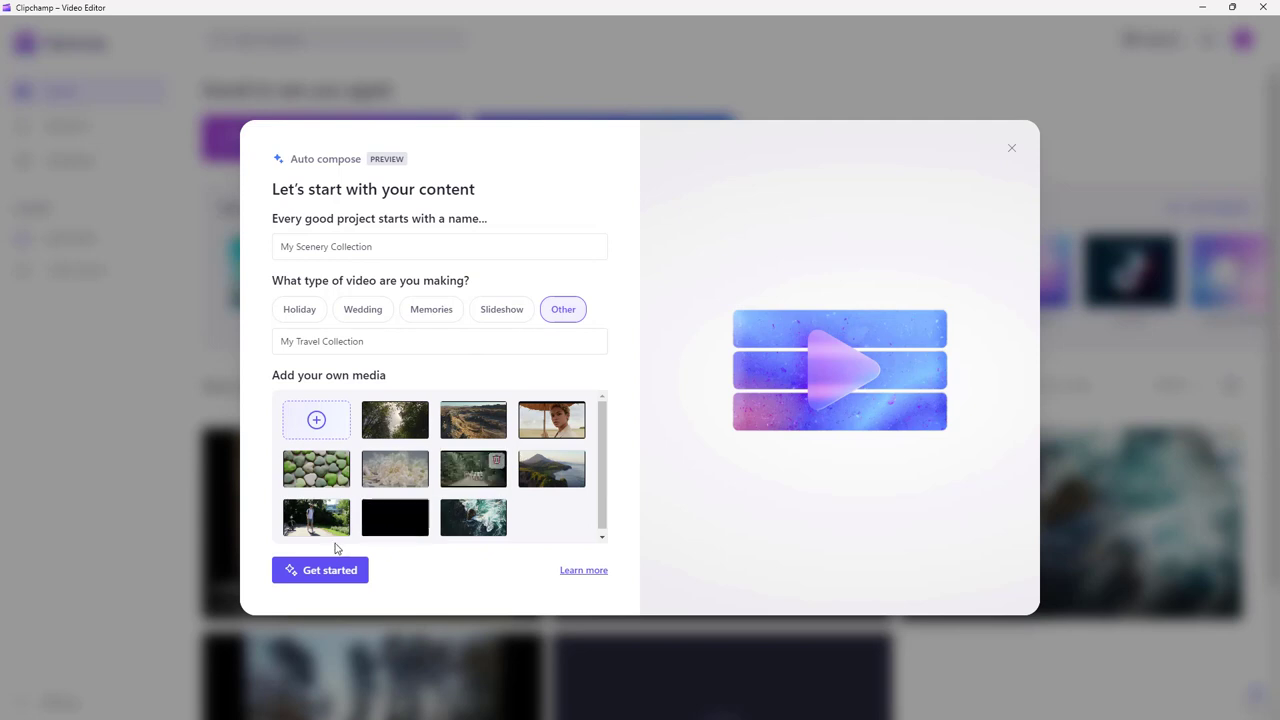
pyautogui.click(312, 572)
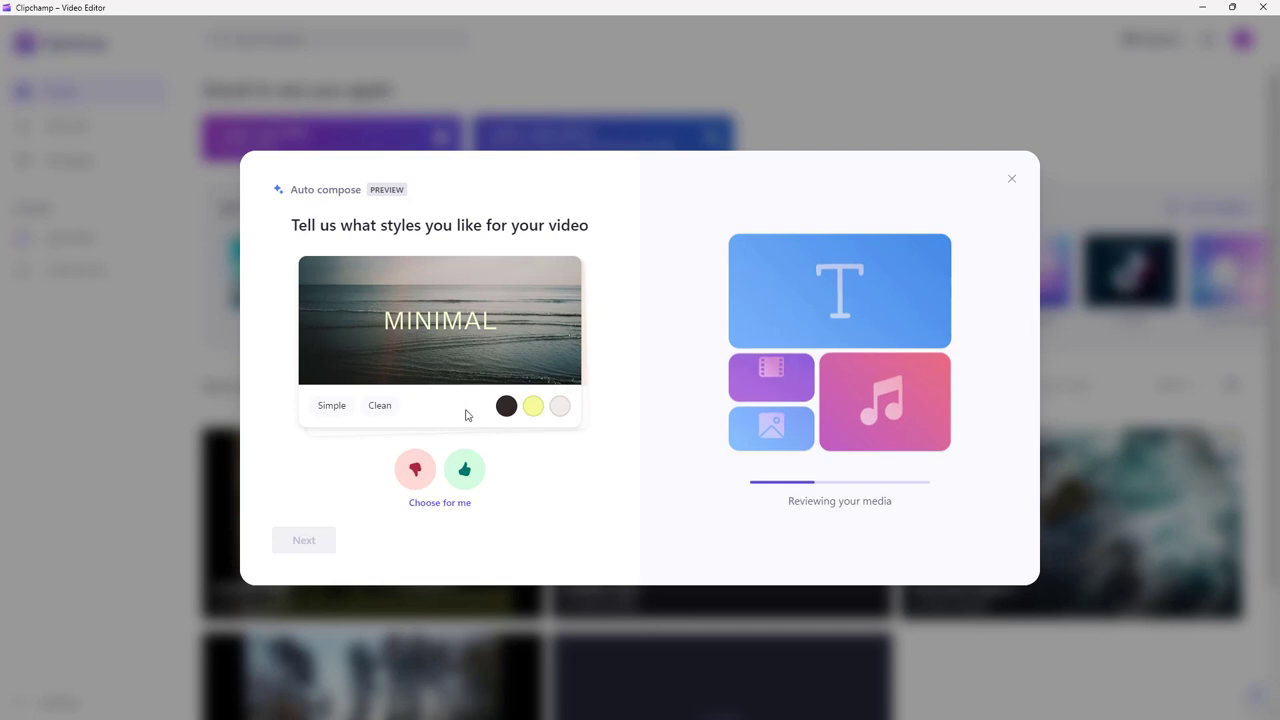
# - Like the Vibrant and Playful styles and reject Minimal, Elegant, Dynamic, Bold, Organic, Classic, Editorial, Vintage
pyautogui.click(419, 471)
pyautogui.click(423, 477)
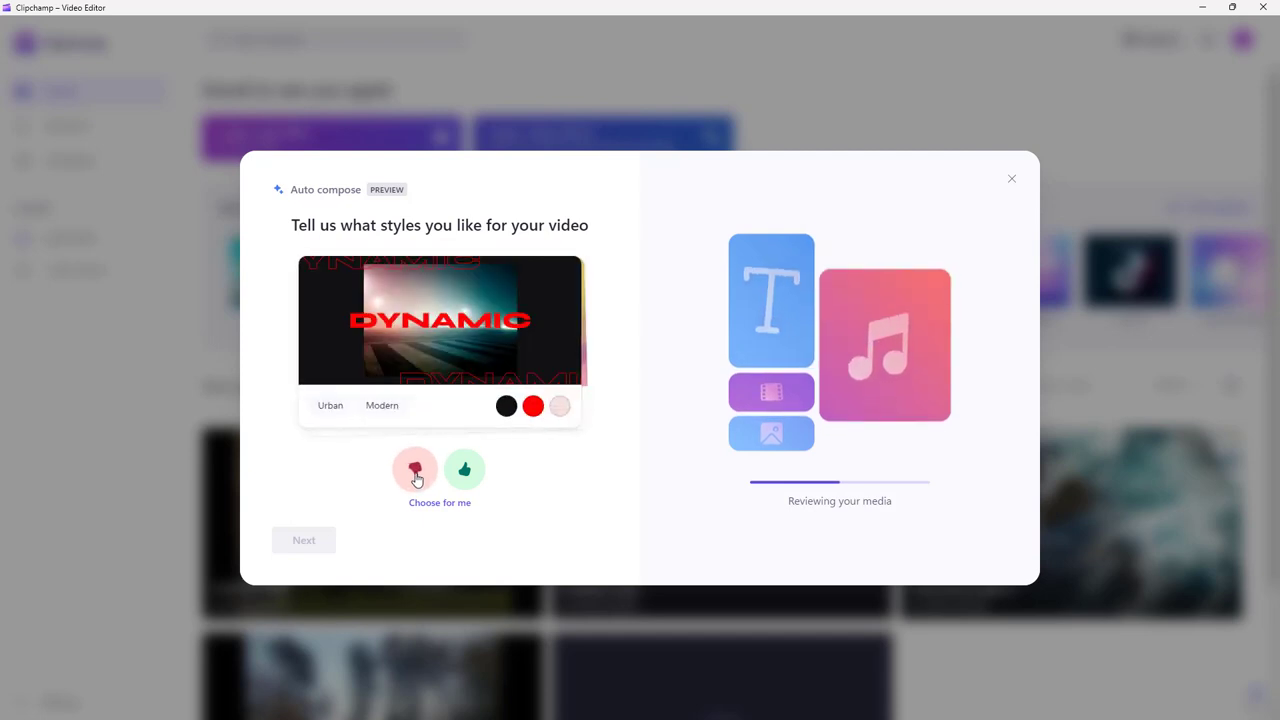
pyautogui.click(418, 479)
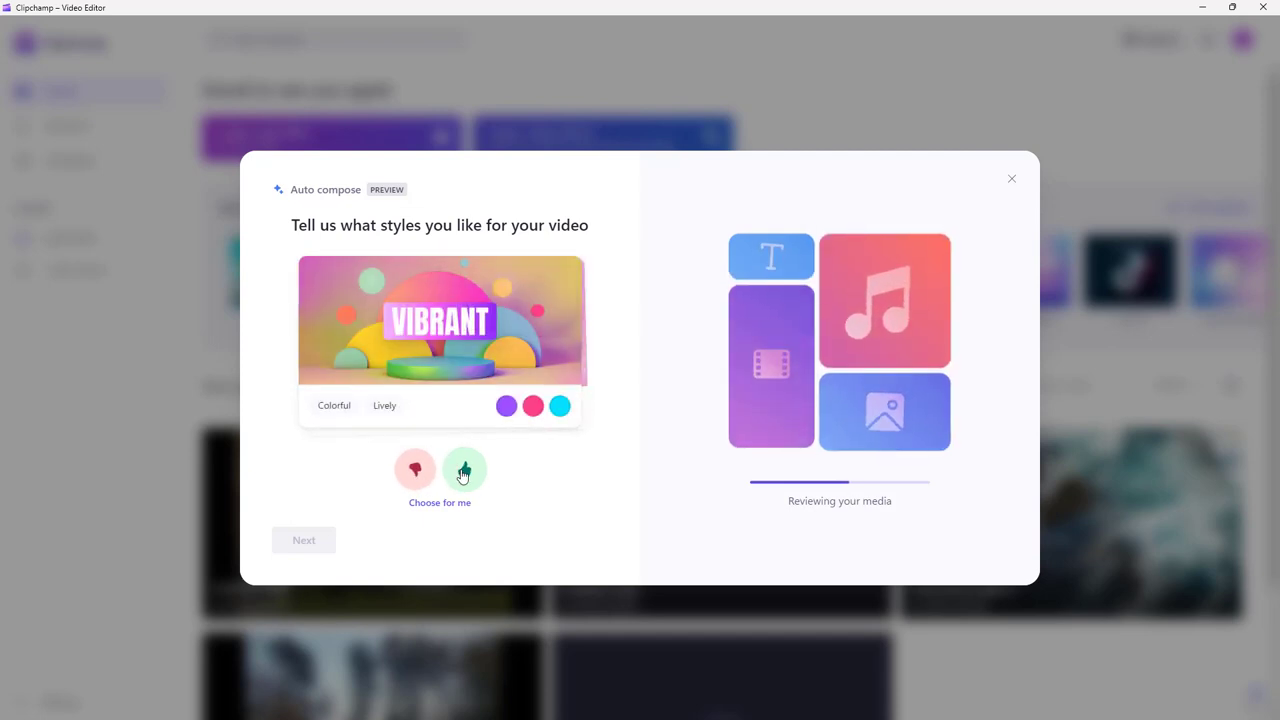
pyautogui.click(463, 474)
pyautogui.click(463, 474)
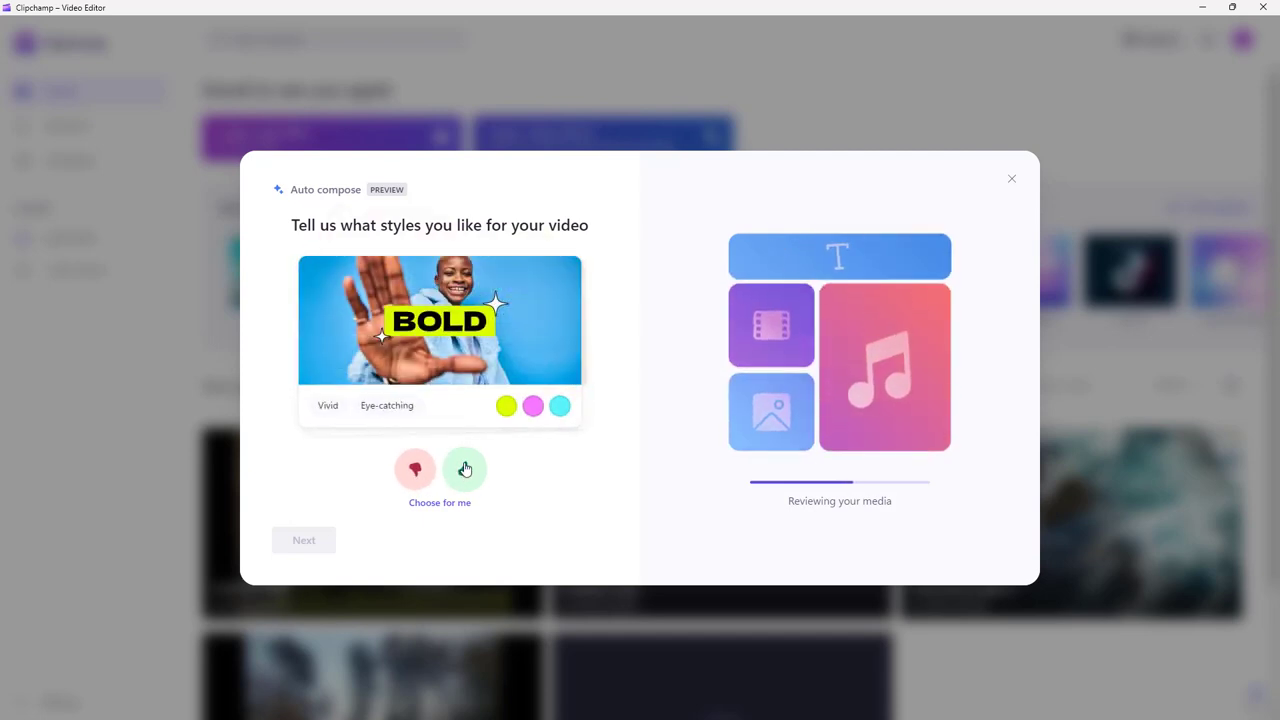
pyautogui.click(409, 471)
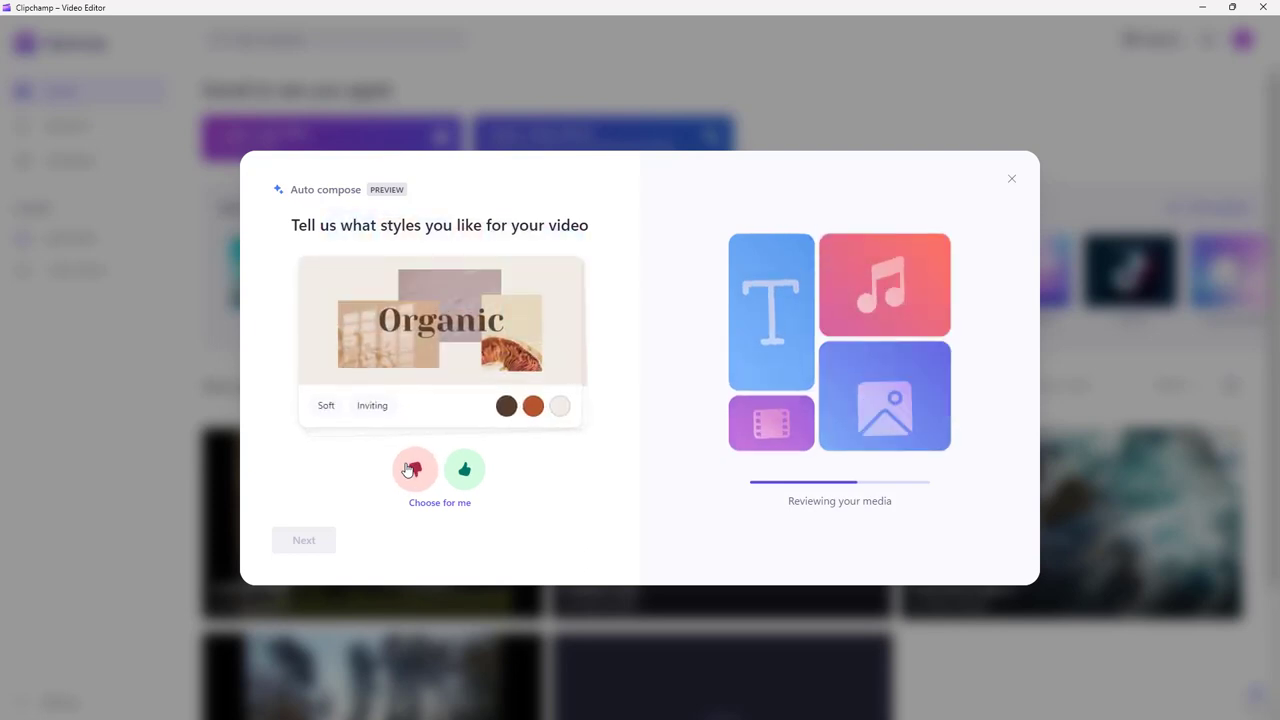
pyautogui.click(409, 471)
pyautogui.click(409, 471)
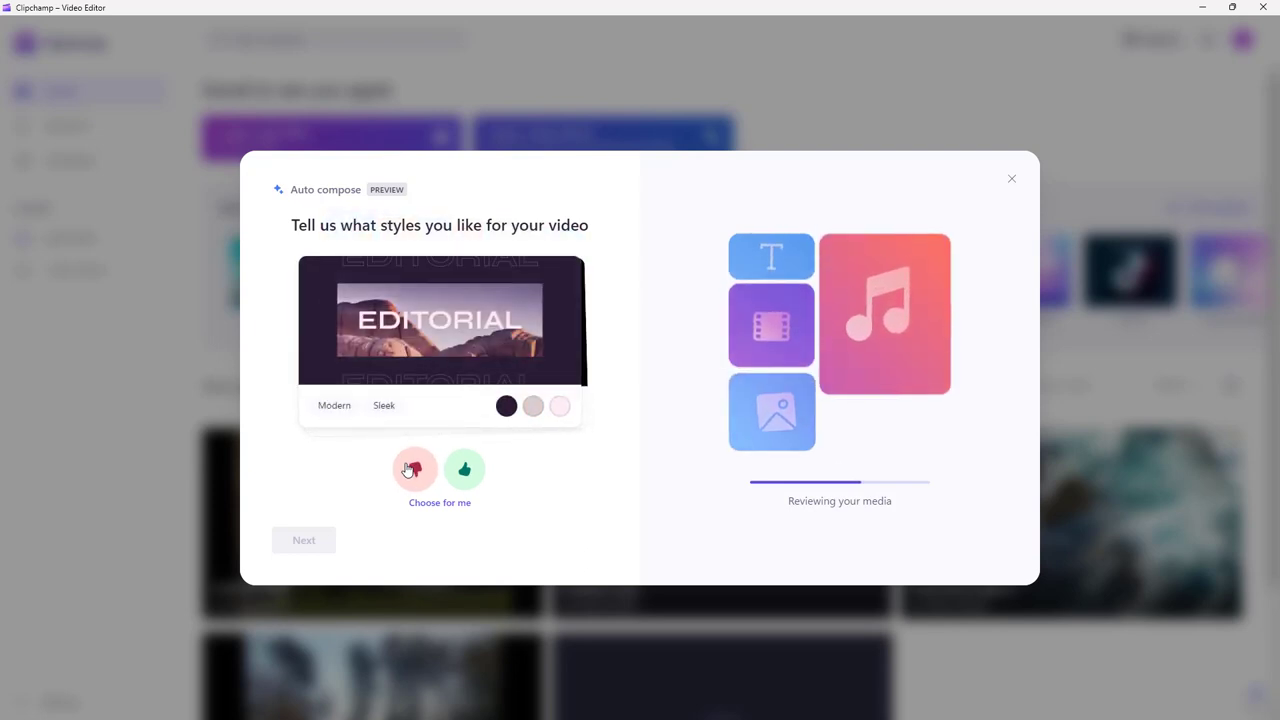
pyautogui.click(409, 471)
pyautogui.click(409, 471)
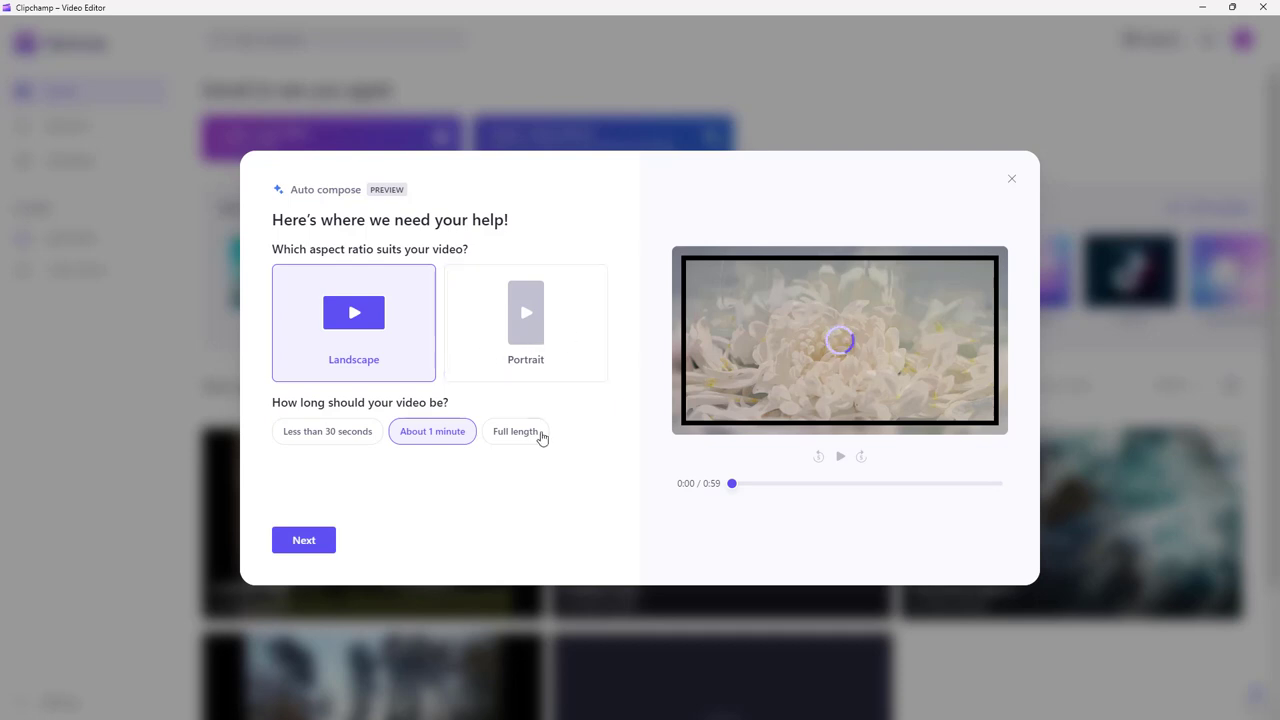
# - Set Landscape aspect ratio and 'Less than 30 seconds' length, preview to 0:11, then continue to music
pyautogui.click(503, 439)
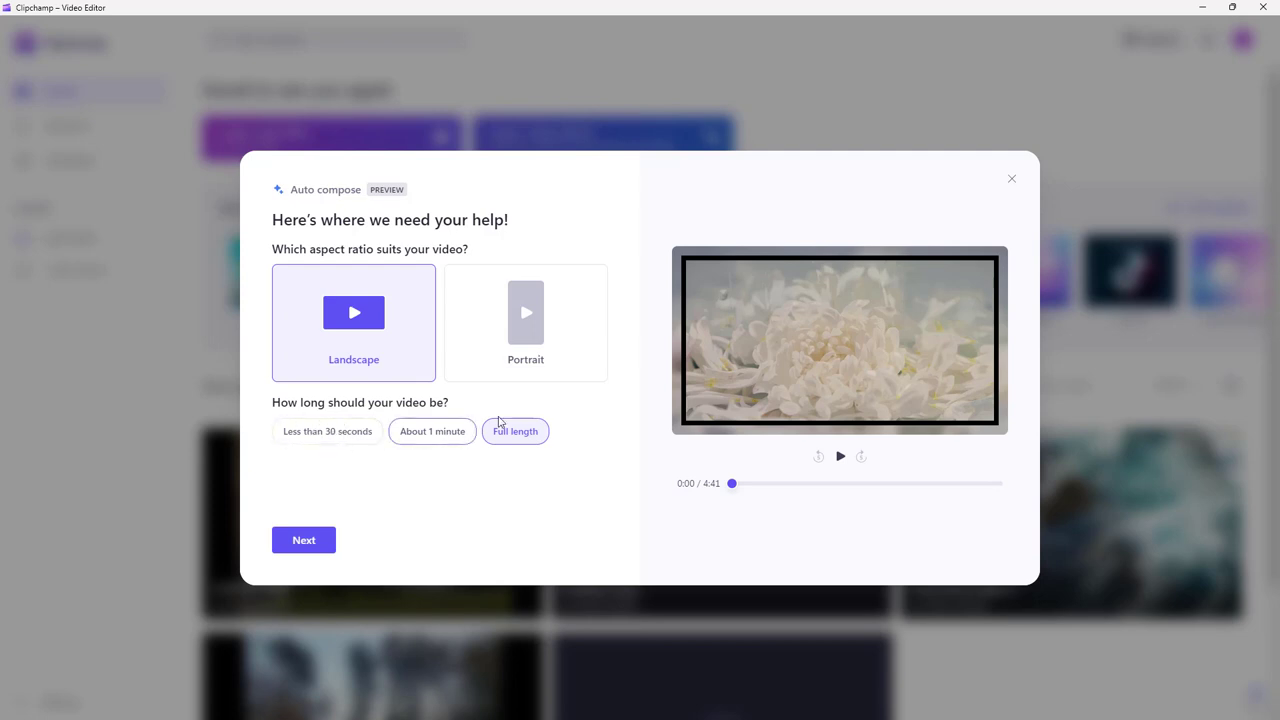
pyautogui.click(522, 338)
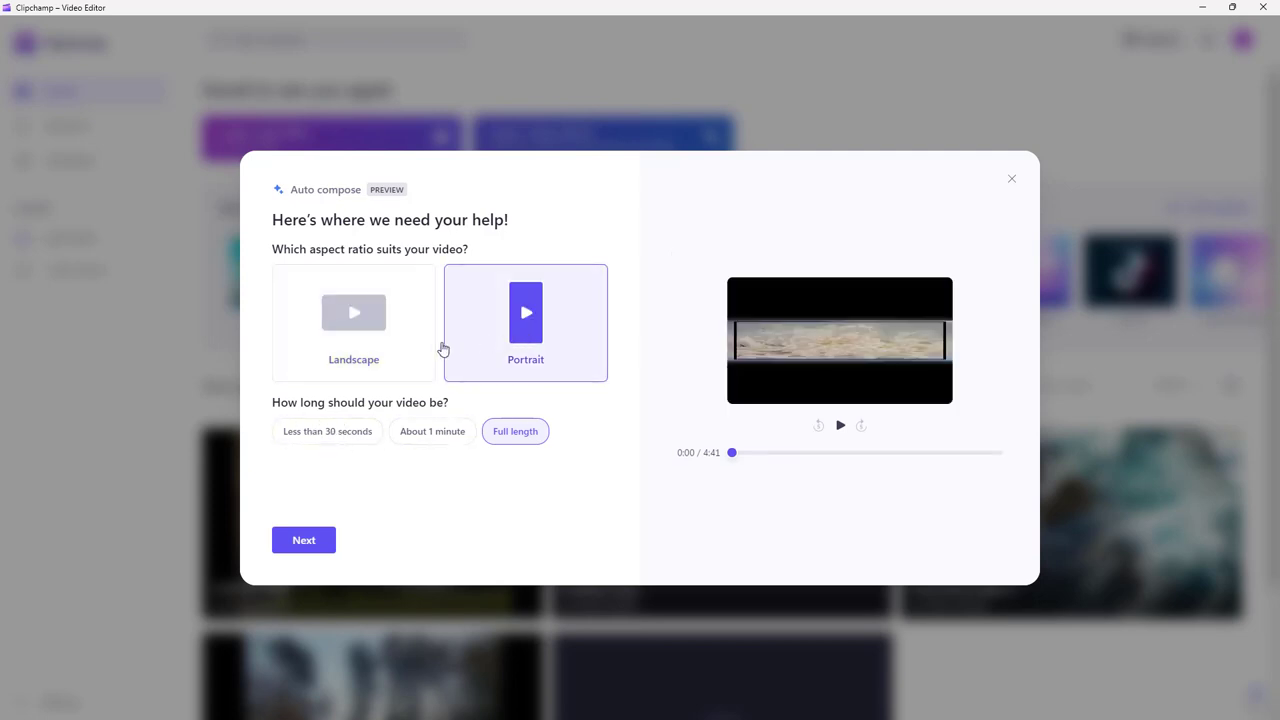
pyautogui.click(361, 319)
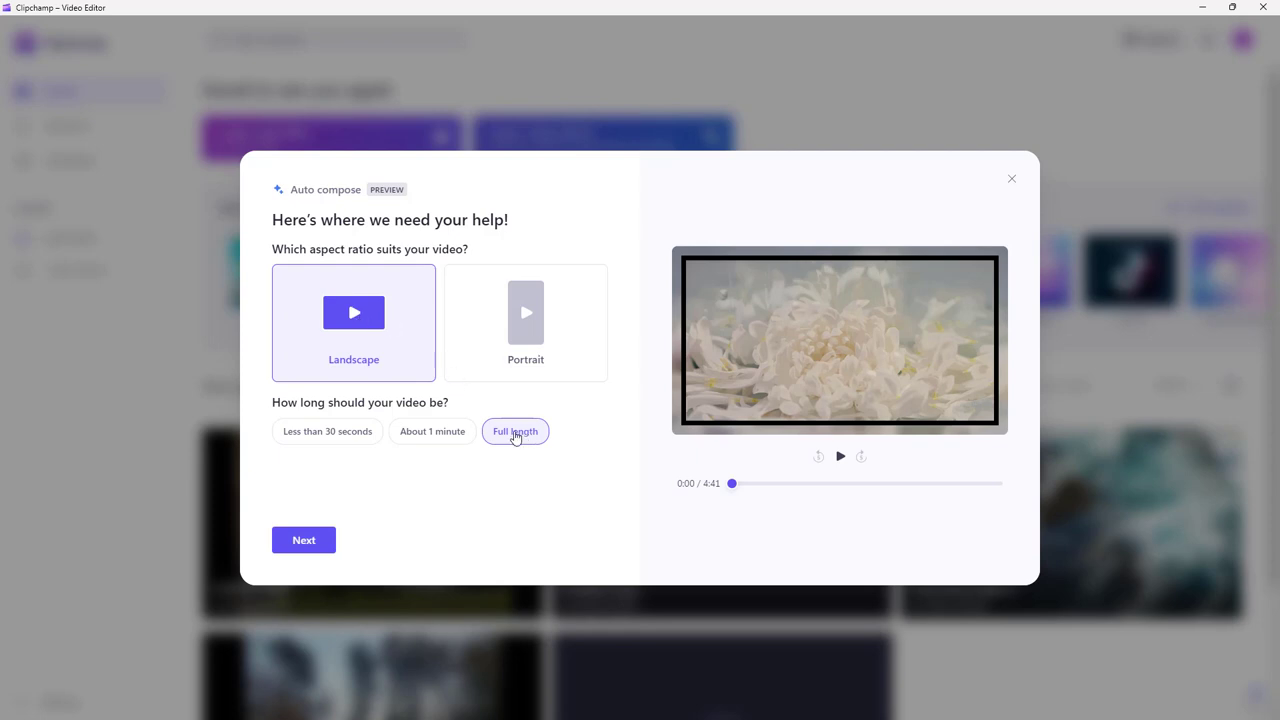
pyautogui.click(330, 440)
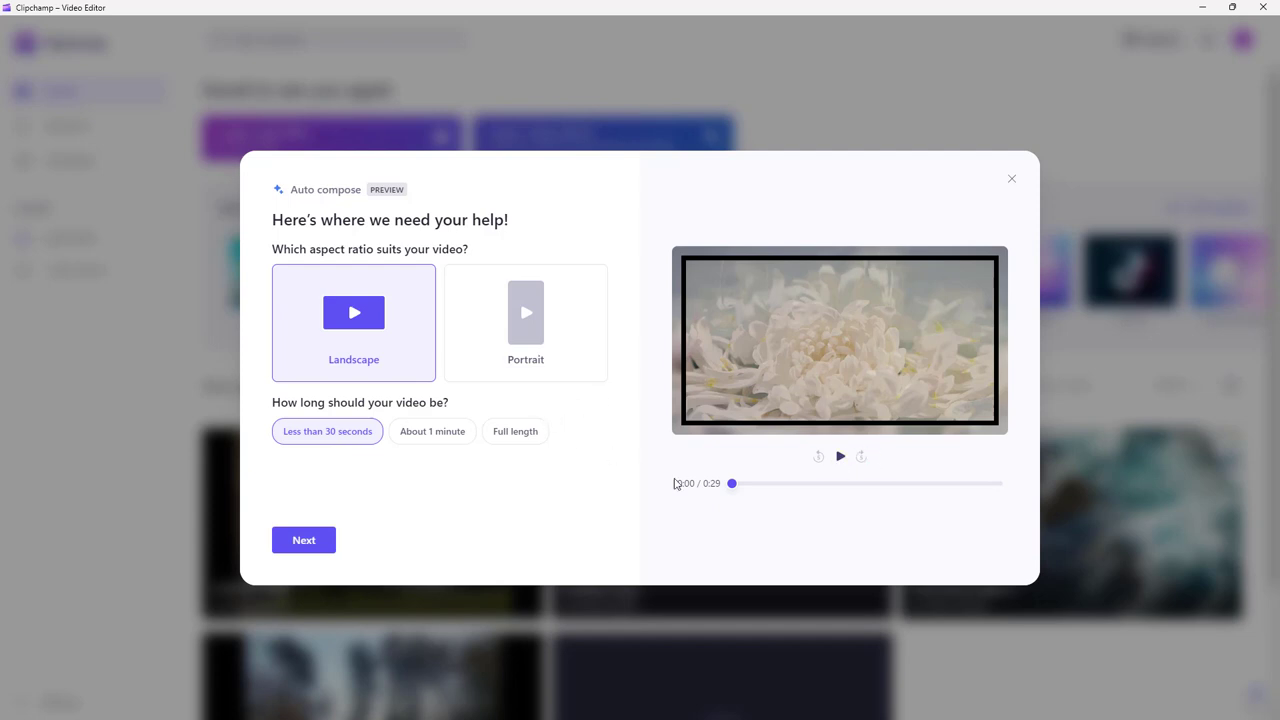
pyautogui.moveTo(730, 483); pyautogui.dragTo(840, 483)
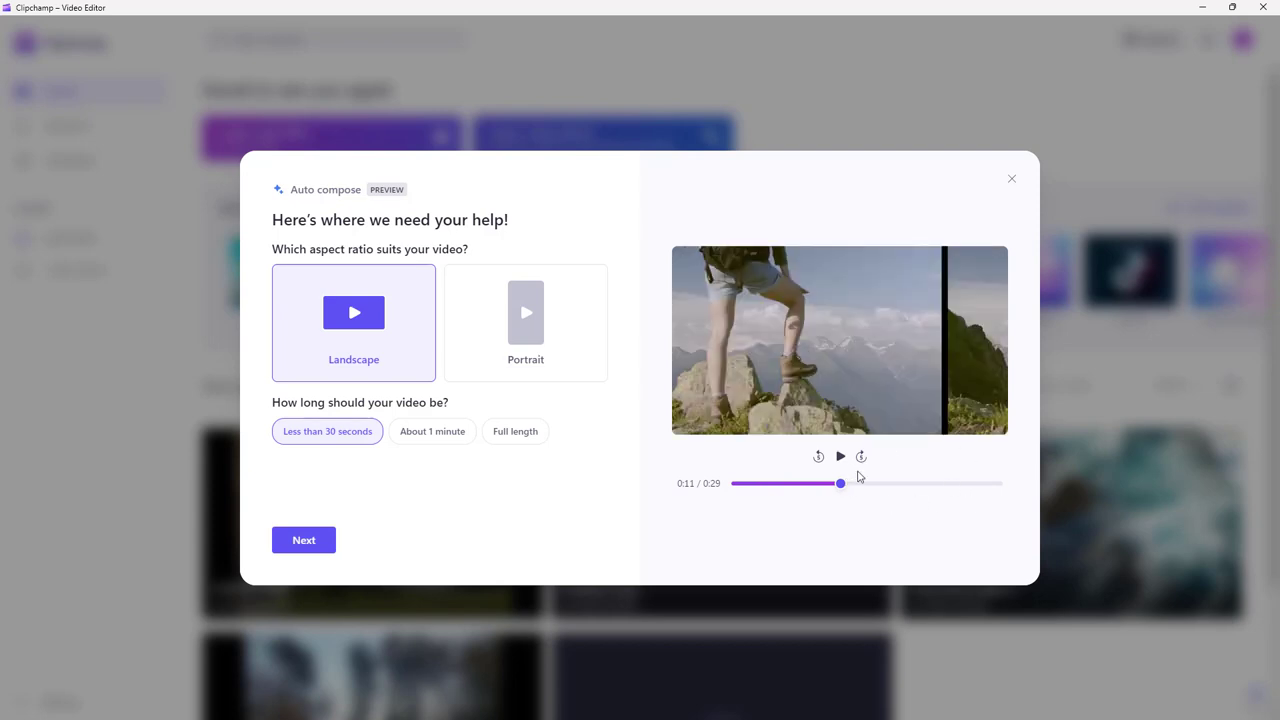
pyautogui.click(304, 541)
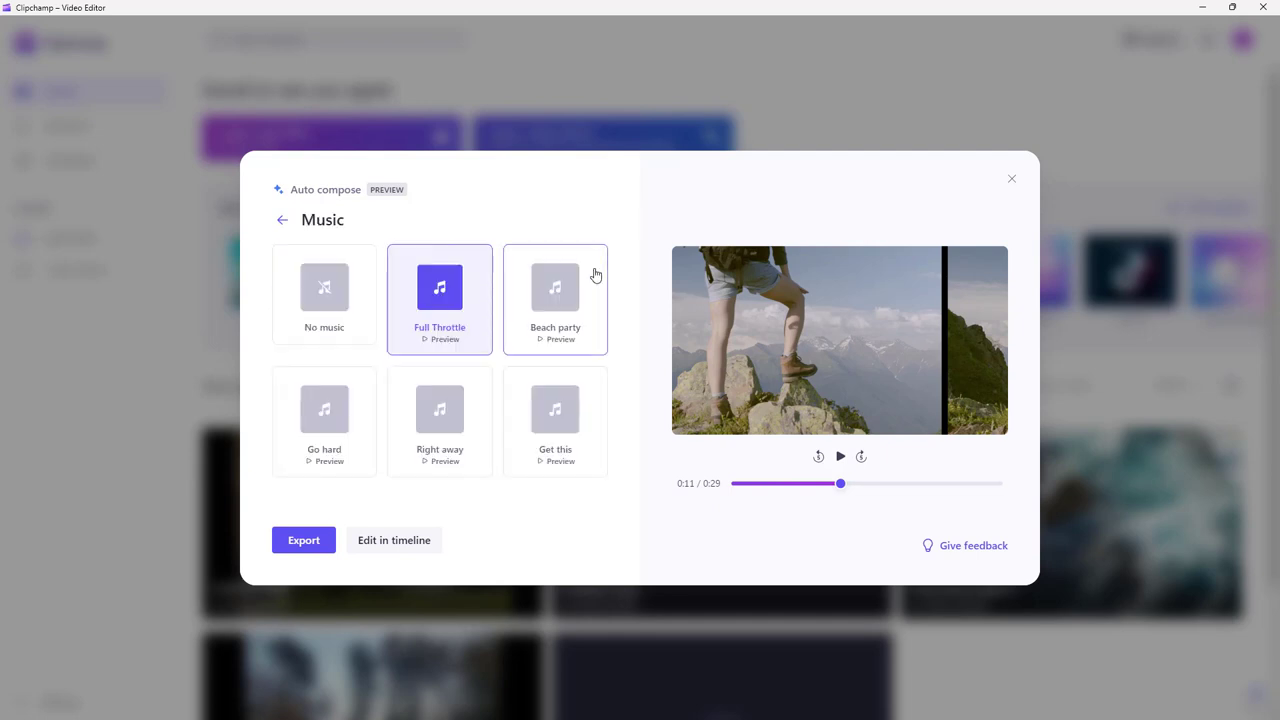
# - Choose No music and open the 29-second composed video in the timeline editor
pyautogui.click(322, 283)
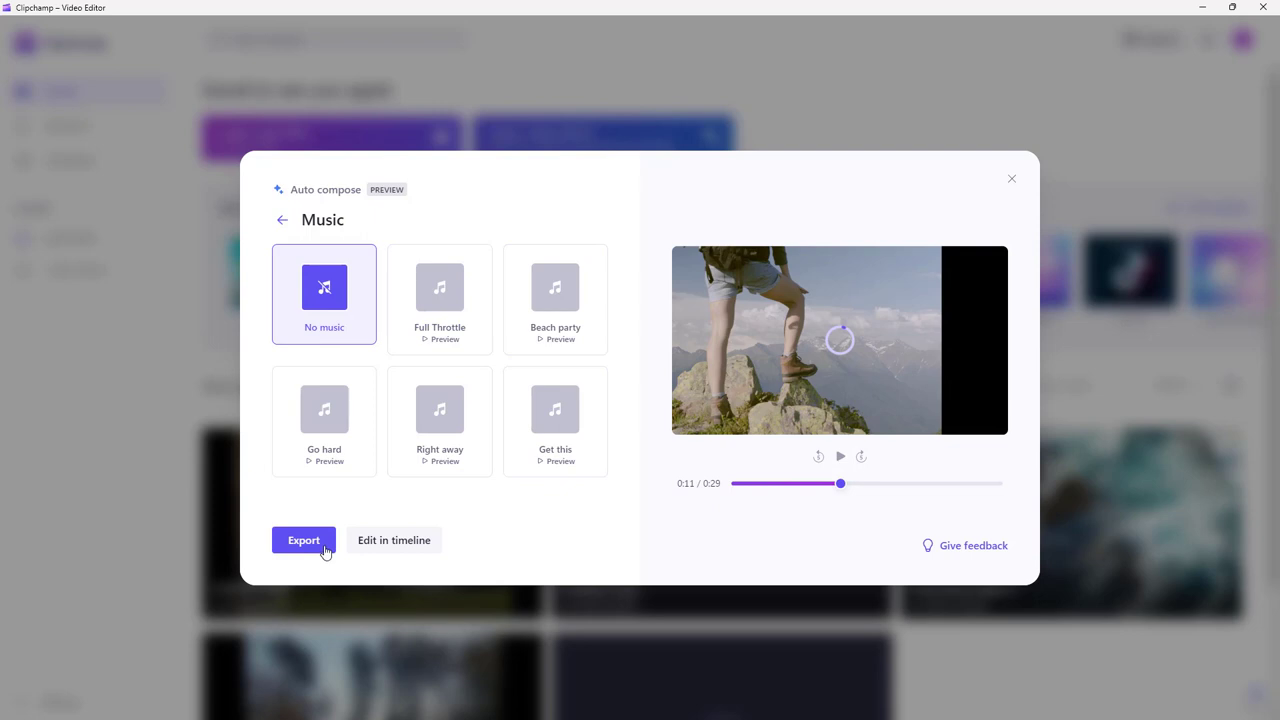
pyautogui.click(398, 542)
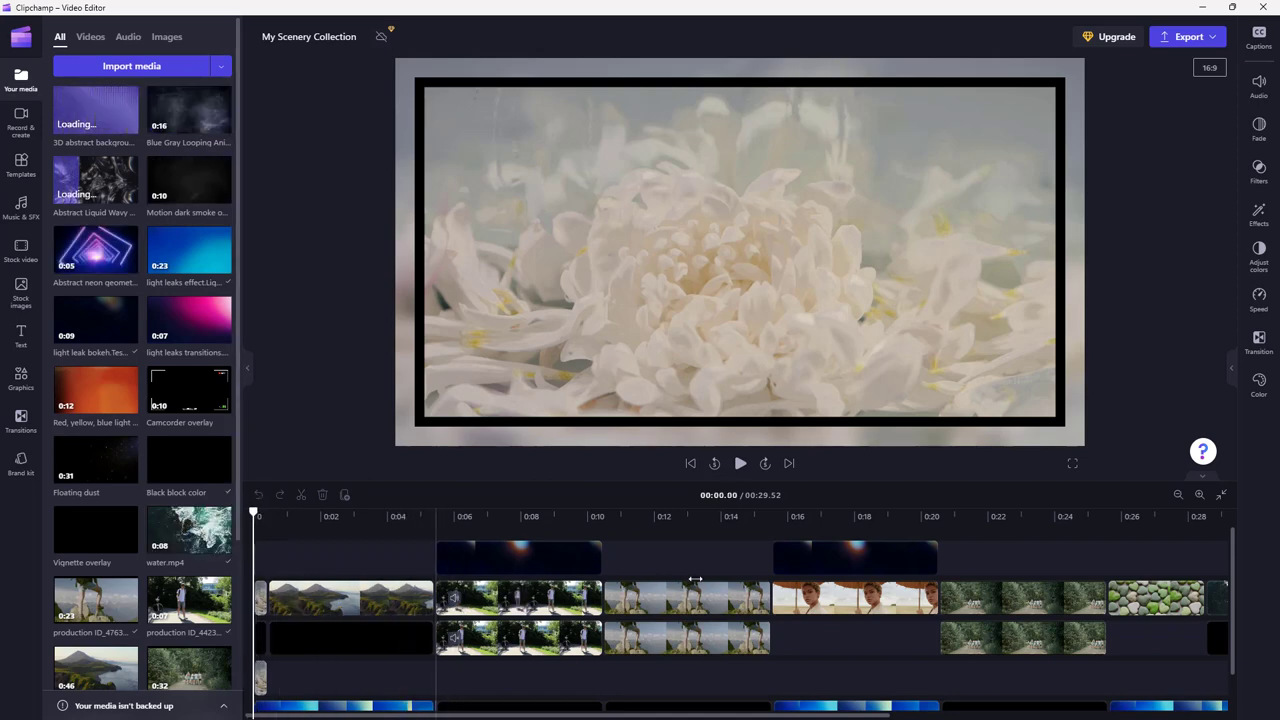
# - Select the production ID_4763826.mp4 clip and collapse the media library to widen the workspace
pyautogui.scroll(-1, 681, 630)
pyautogui.scroll(1, 681, 629)
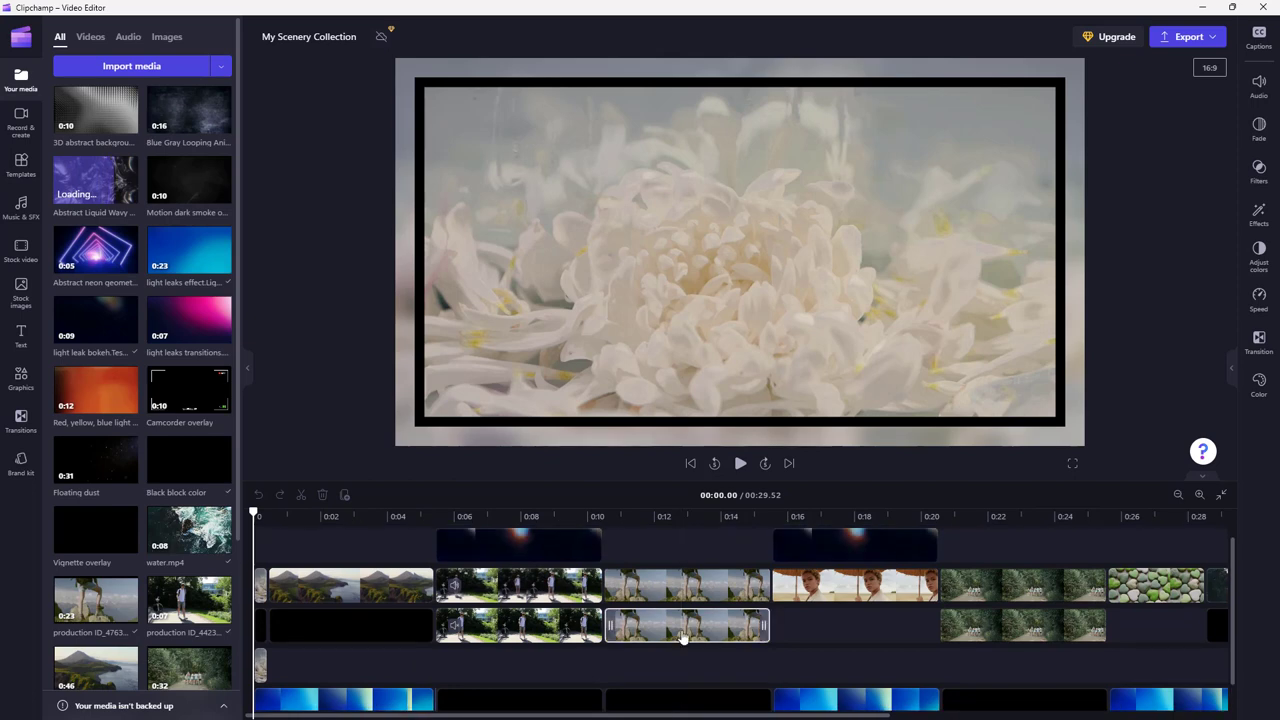
pyautogui.click(682, 636)
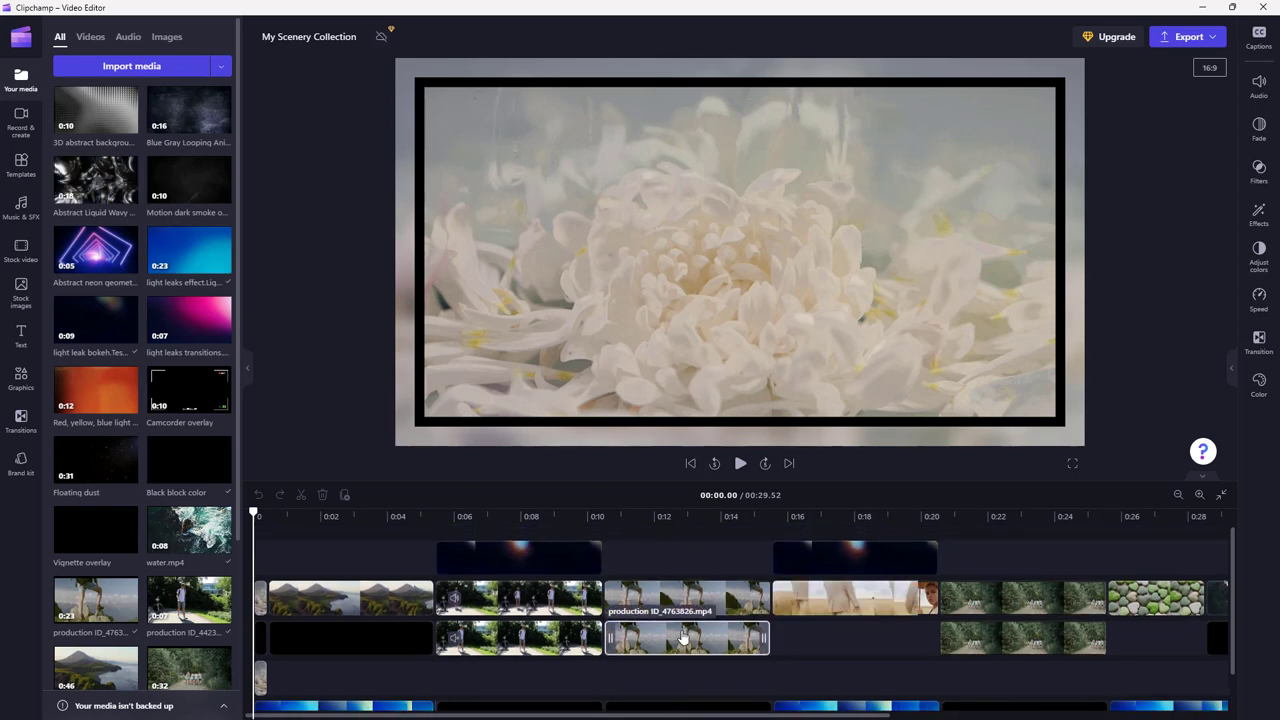
pyautogui.click(247, 367)
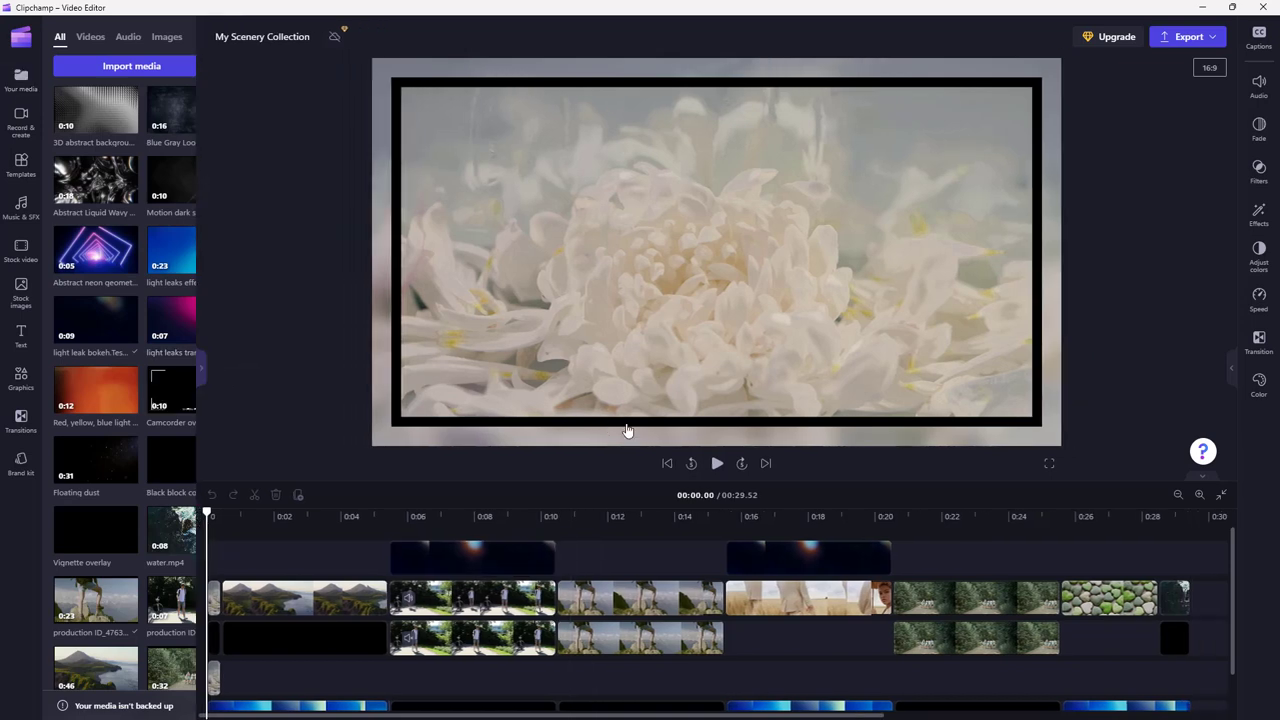
pyautogui.scroll(-1, 420, 660)
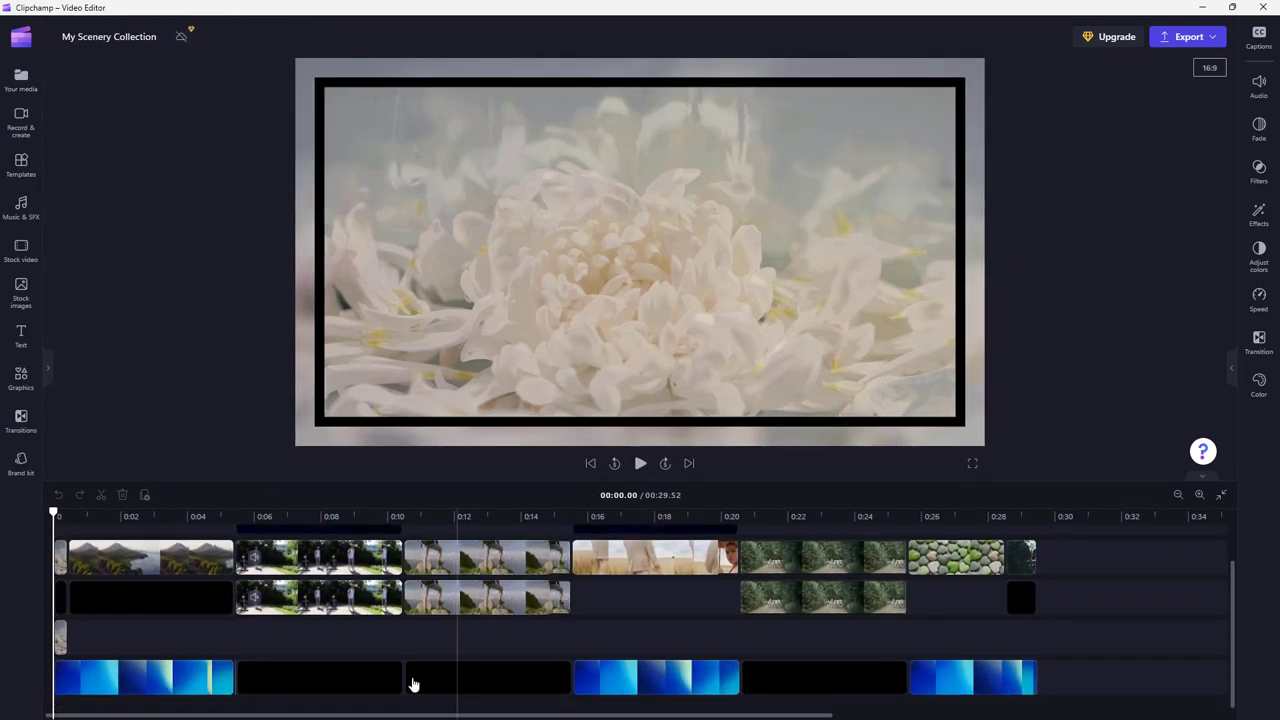
pyautogui.scroll(1, 420, 670)
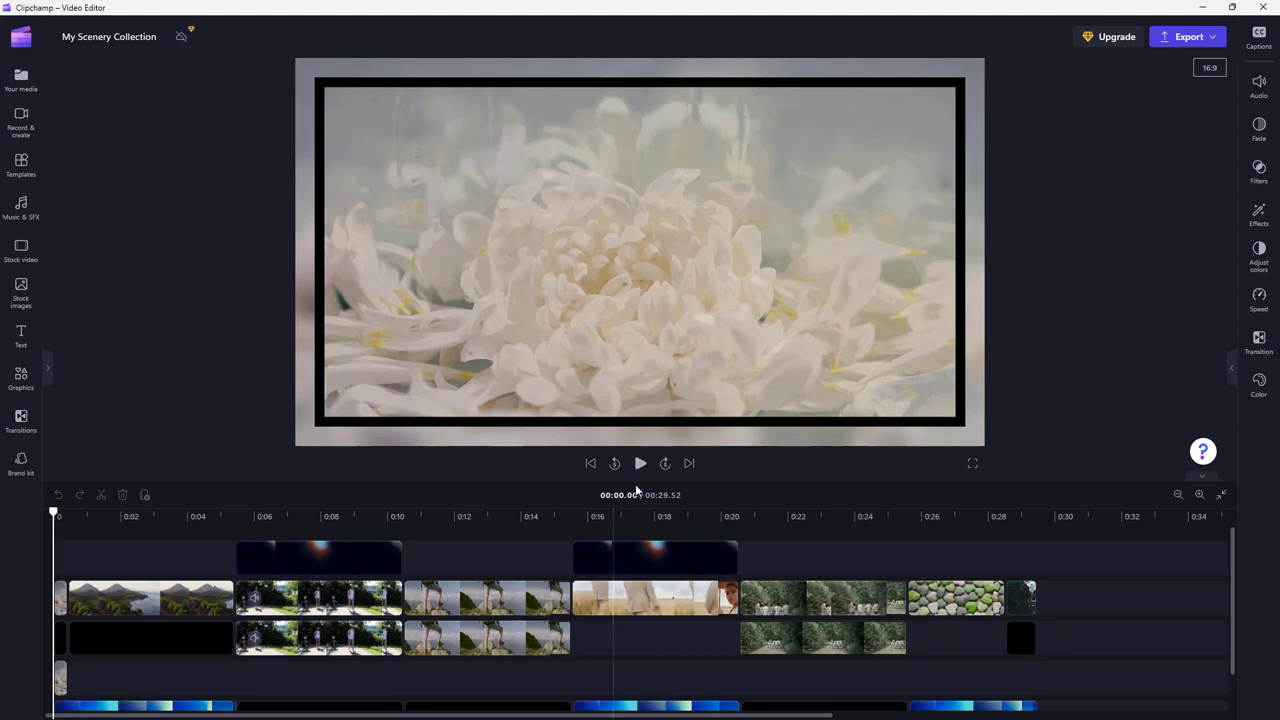
pyautogui.click(640, 466)
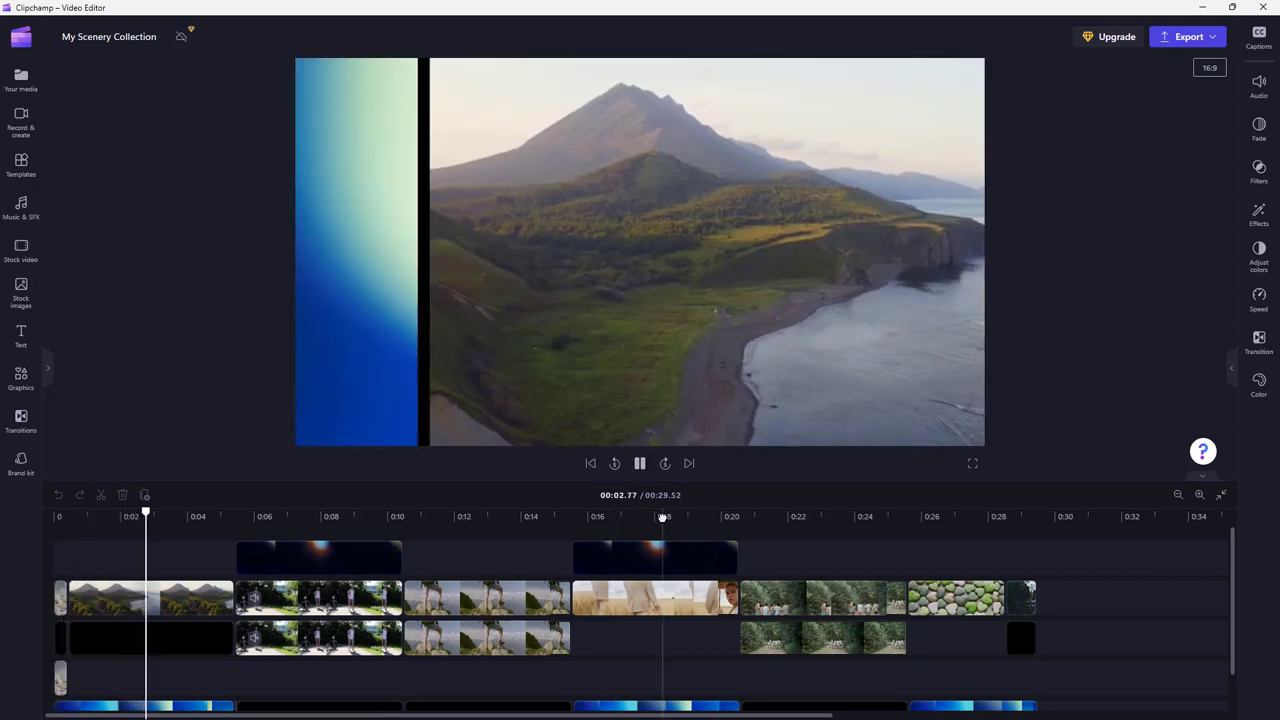
pyautogui.moveTo(560, 566)
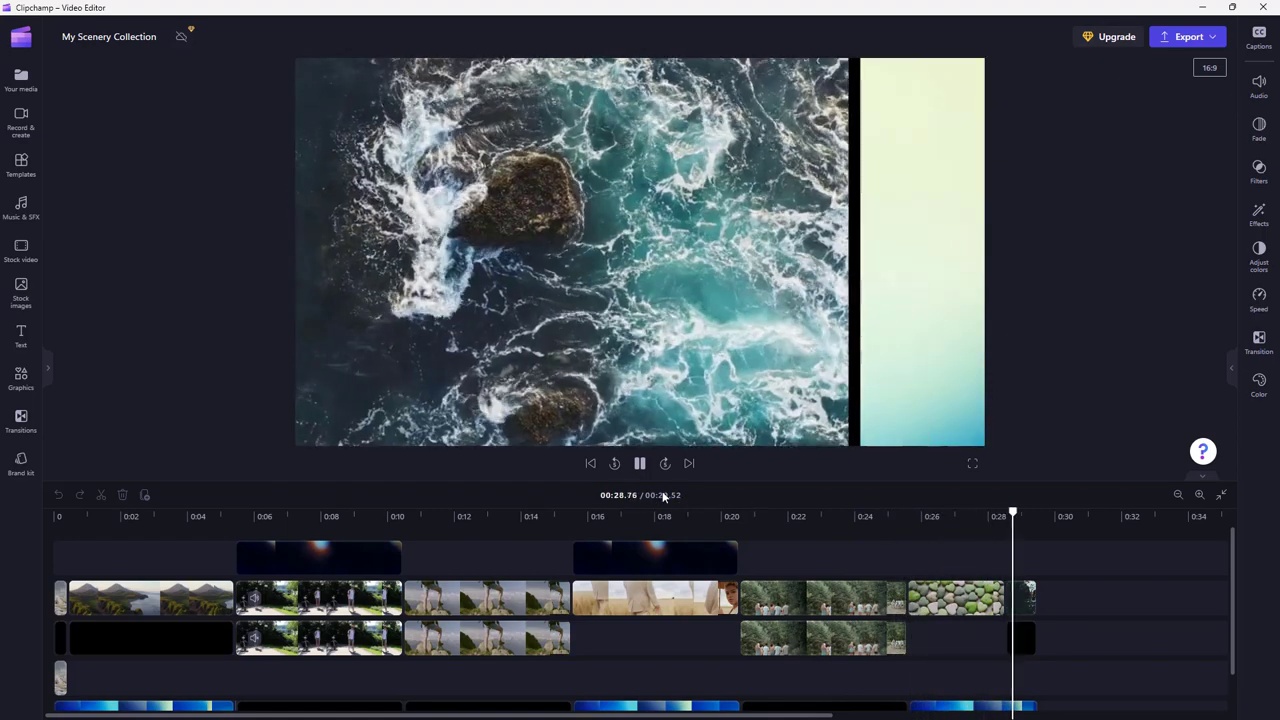
pyautogui.click(428, 514)
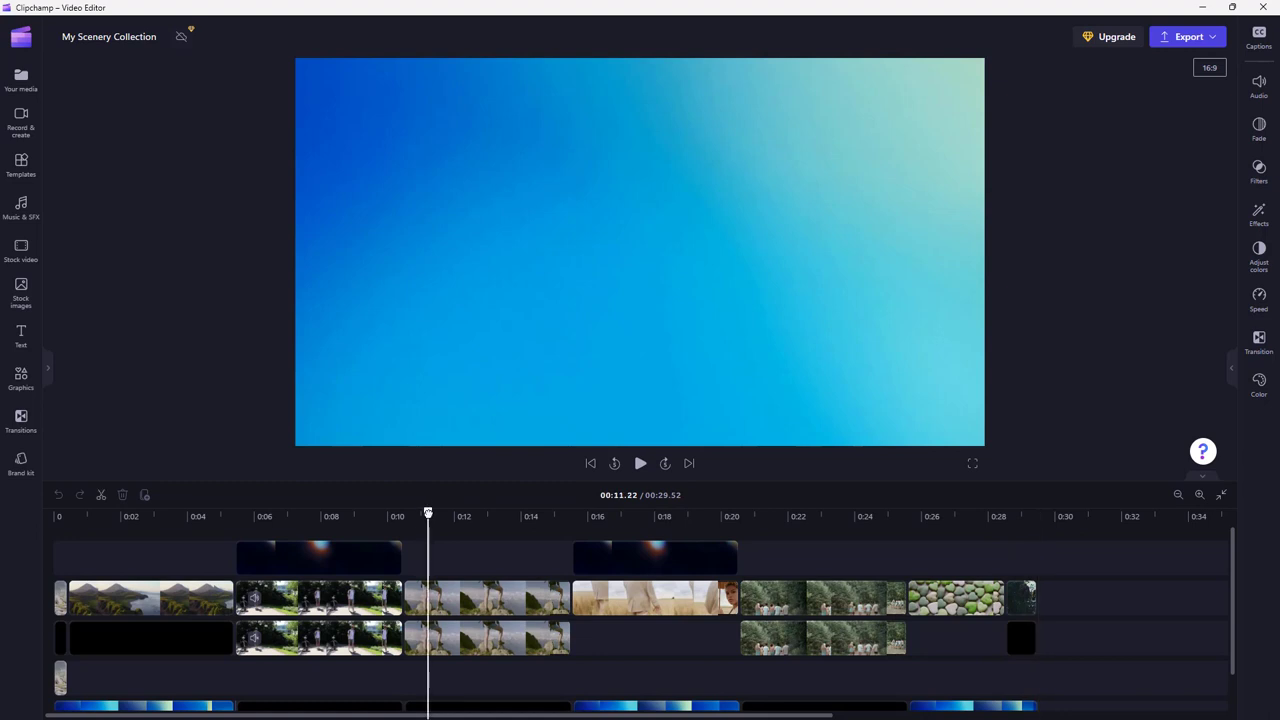